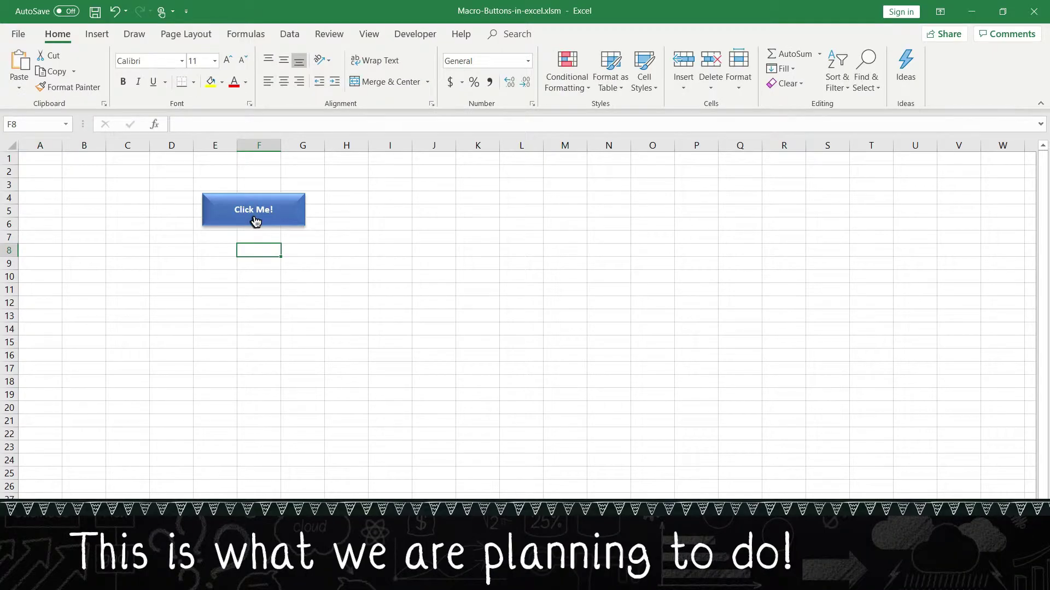
Step: Write a HelloWorld macro showing MsgBox "Hello World!" in a new Module1
click(255, 222)
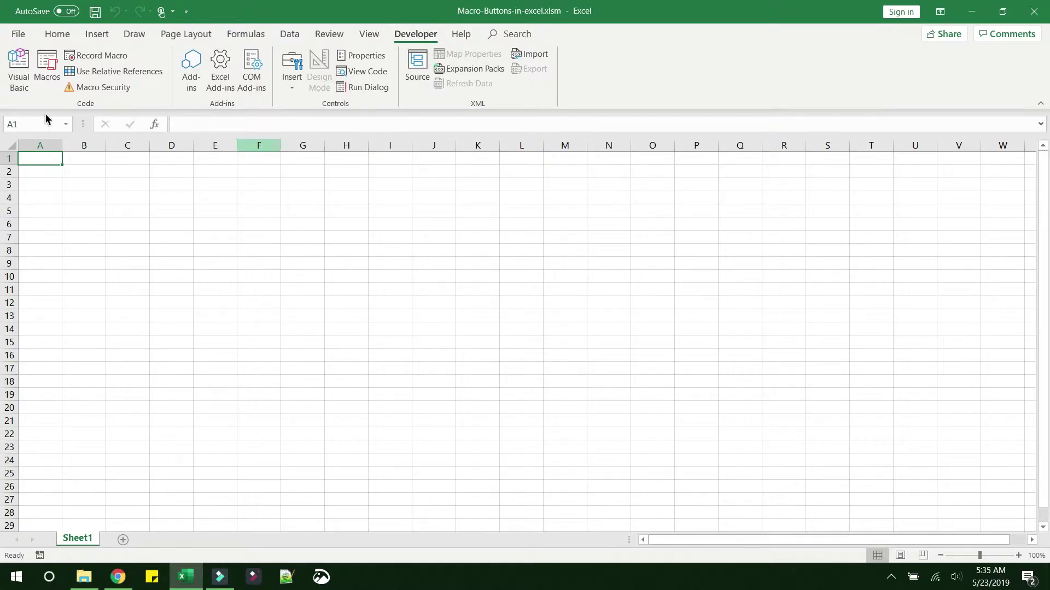
click(18, 71)
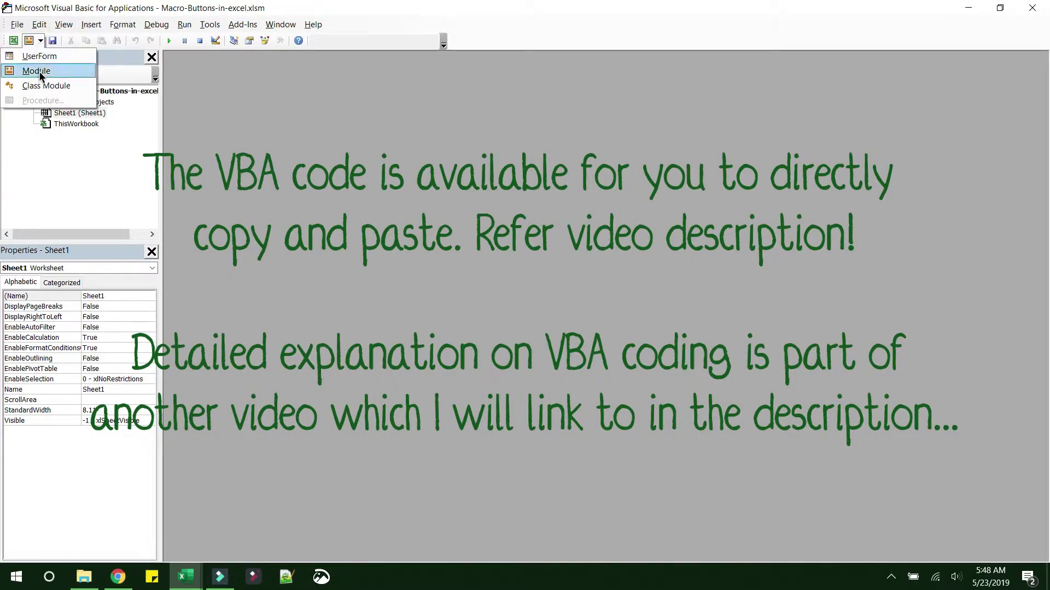
click(39, 71)
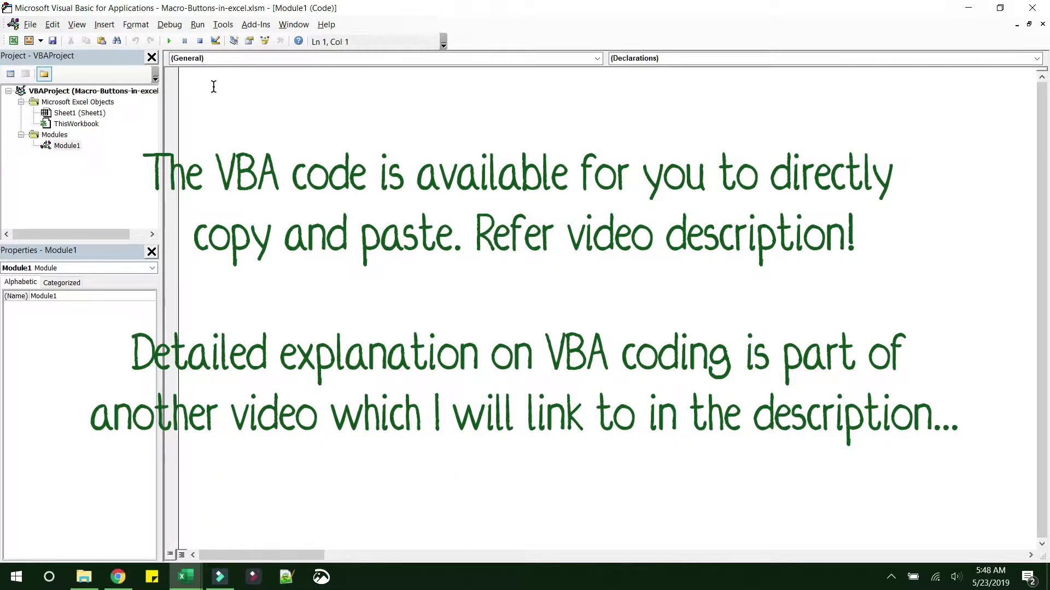
text(Sub HelloWorld()
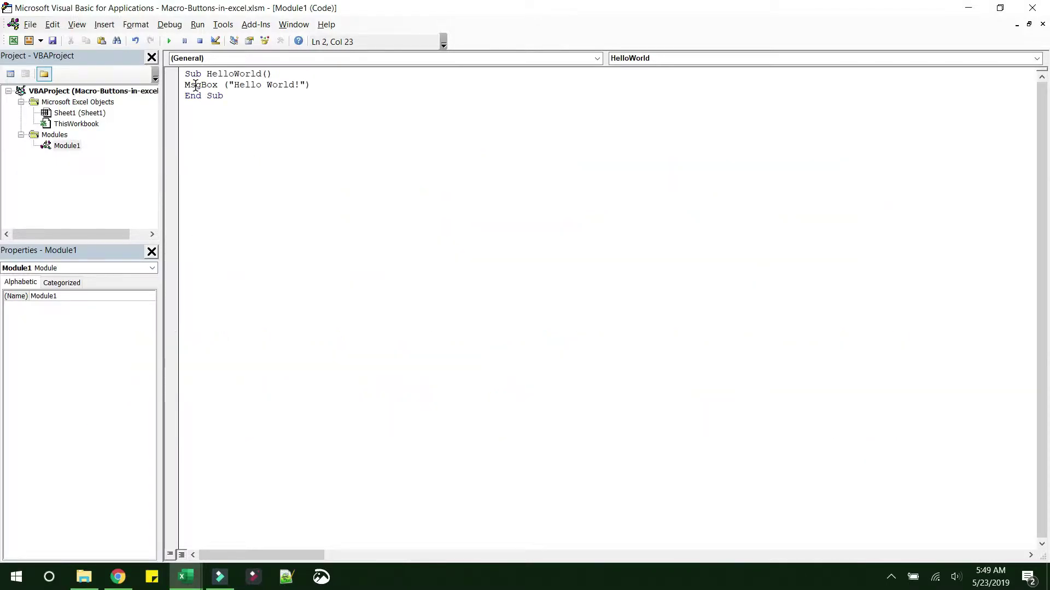
drag(185, 85, 309, 85)
key(Tab)
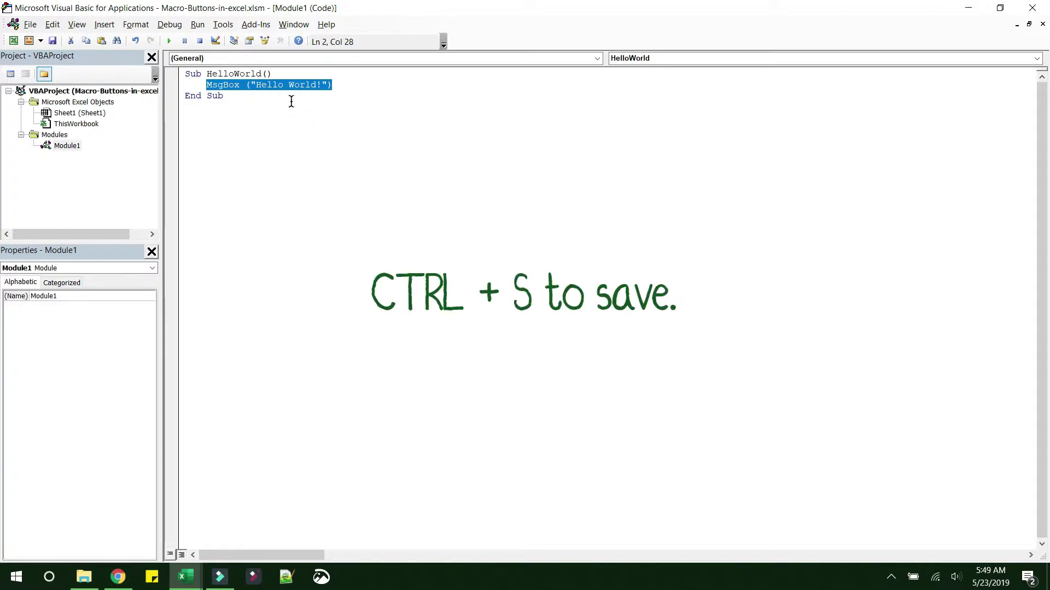
click(241, 95)
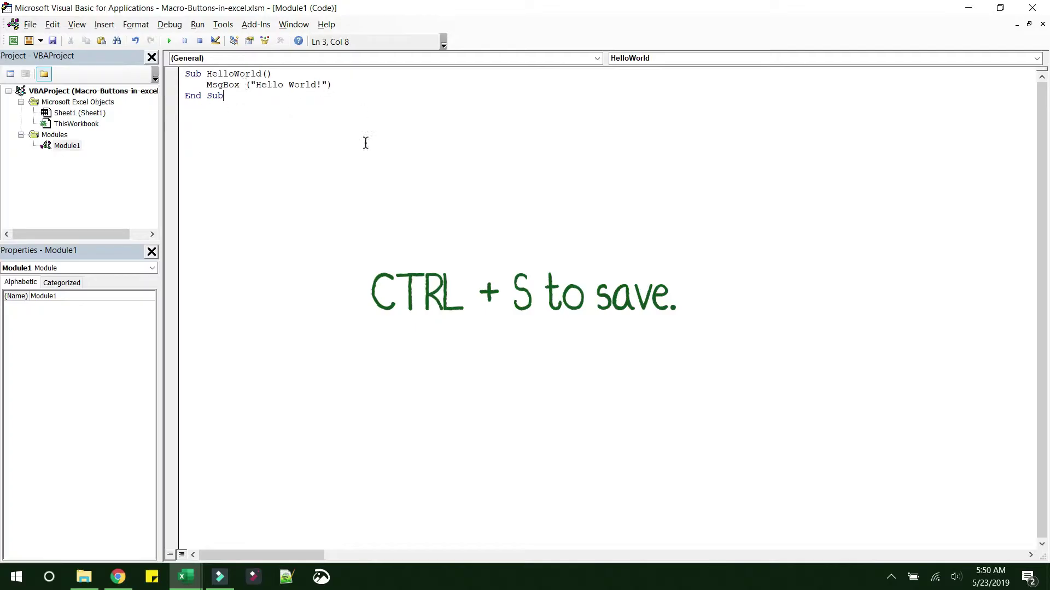
Step: Draw a rectangle shape spanning cells E4 to G6
click(1042, 12)
click(246, 195)
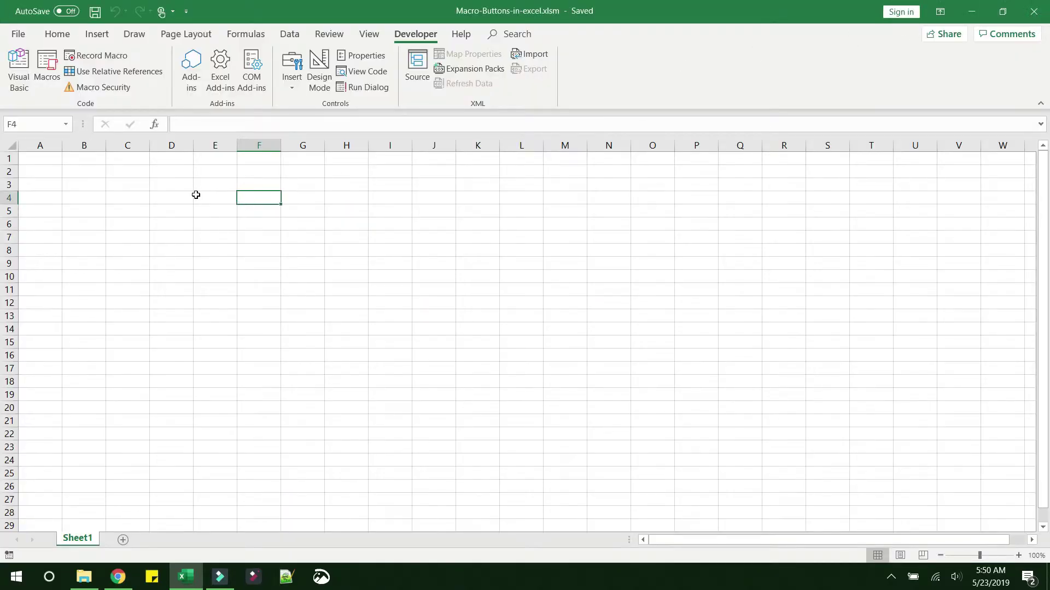
click(101, 37)
click(202, 69)
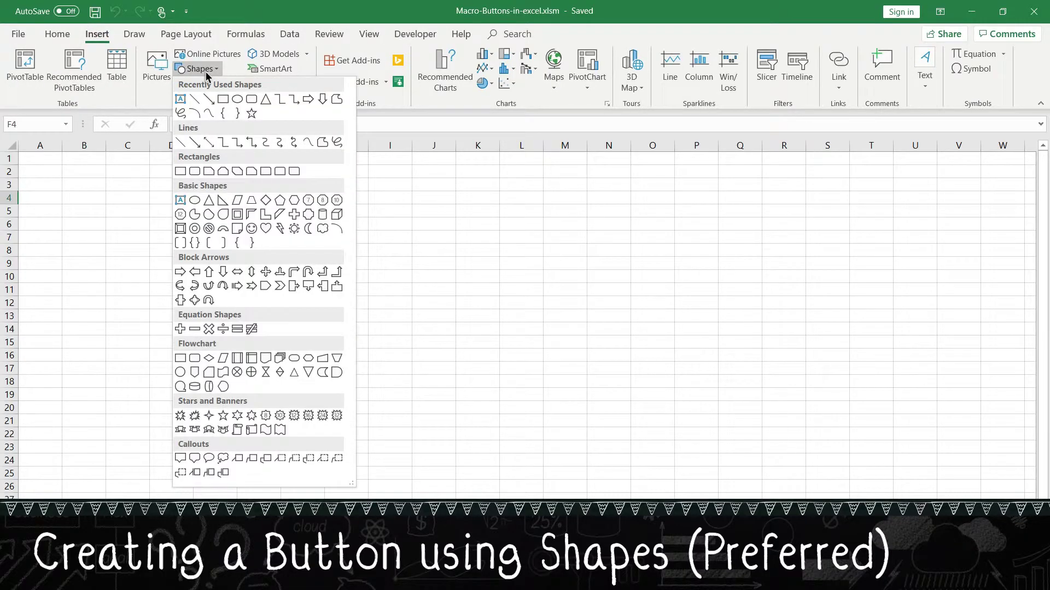
click(180, 171)
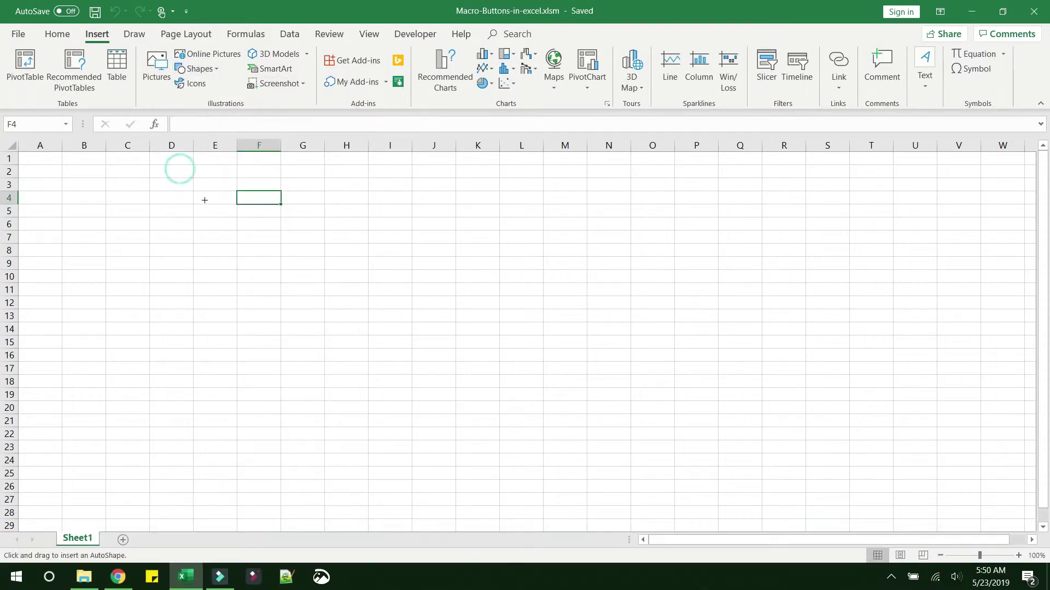
drag(202, 193, 305, 226)
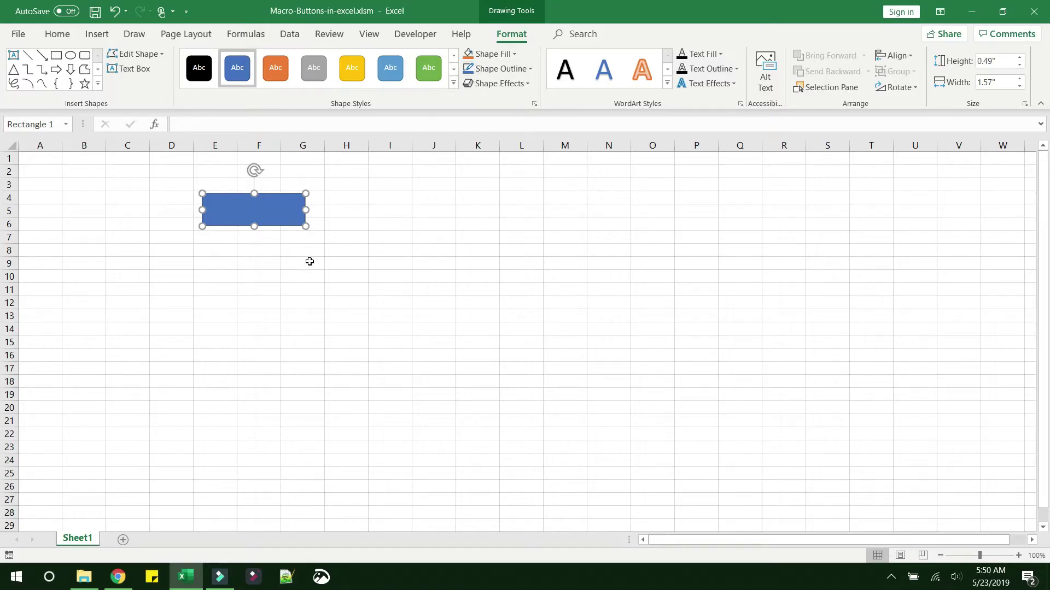
Step: Apply a bevelled 3-D preset shape effect to the rectangle
click(525, 82)
mouse_move(507, 116)
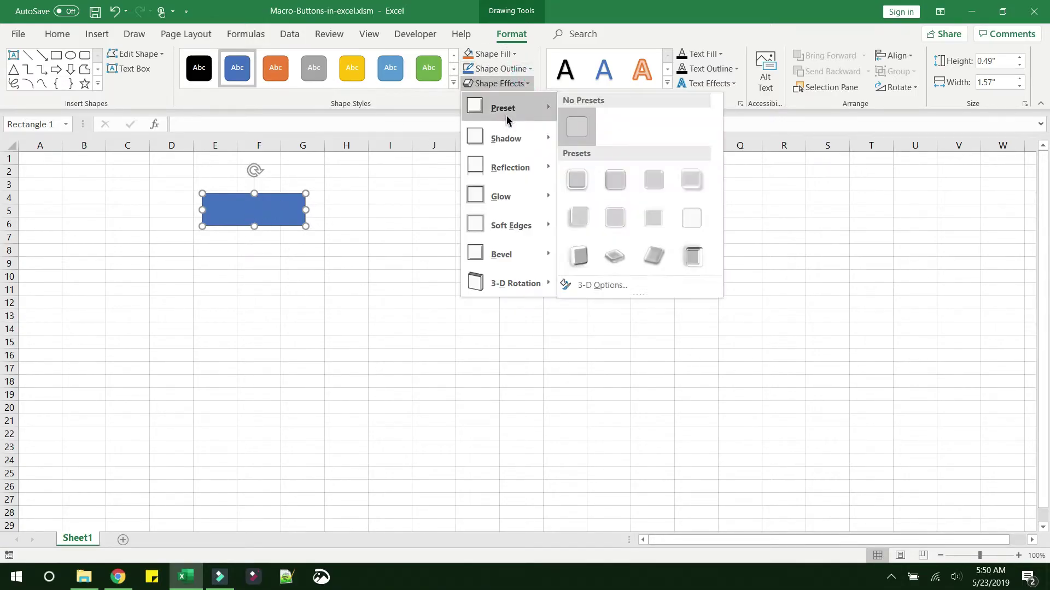
click(614, 181)
click(274, 263)
click(269, 212)
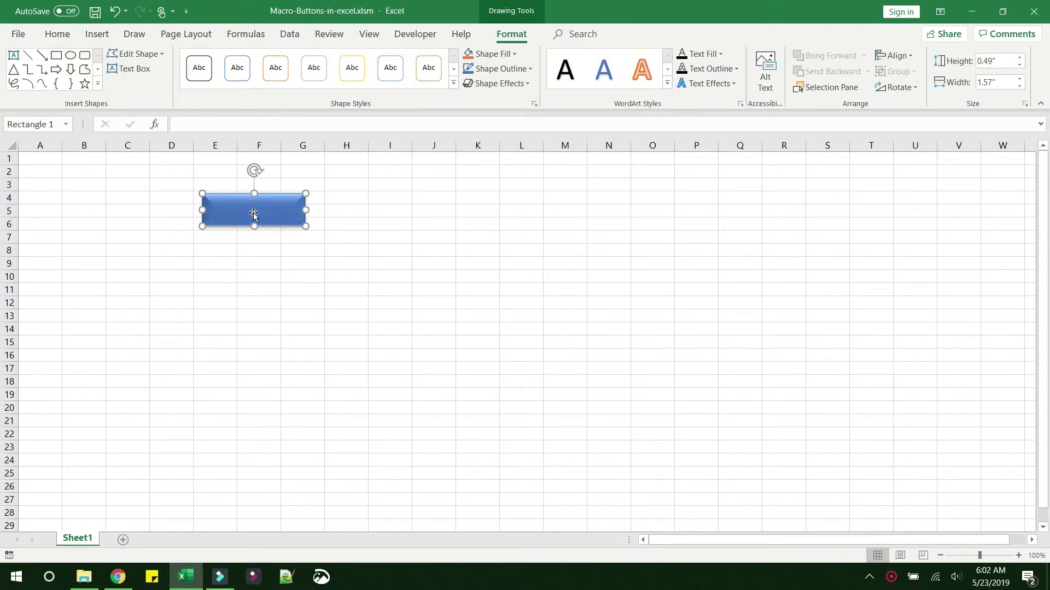
Step: Type the label 'Click Me!' into the blue rectangle using Edit Text
right_click(255, 208)
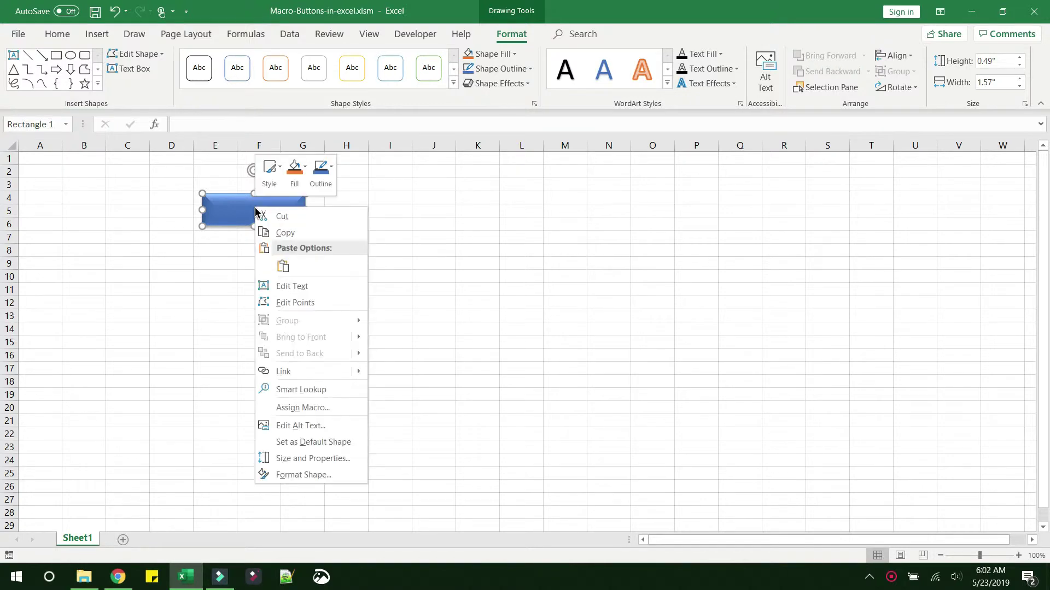
click(296, 289)
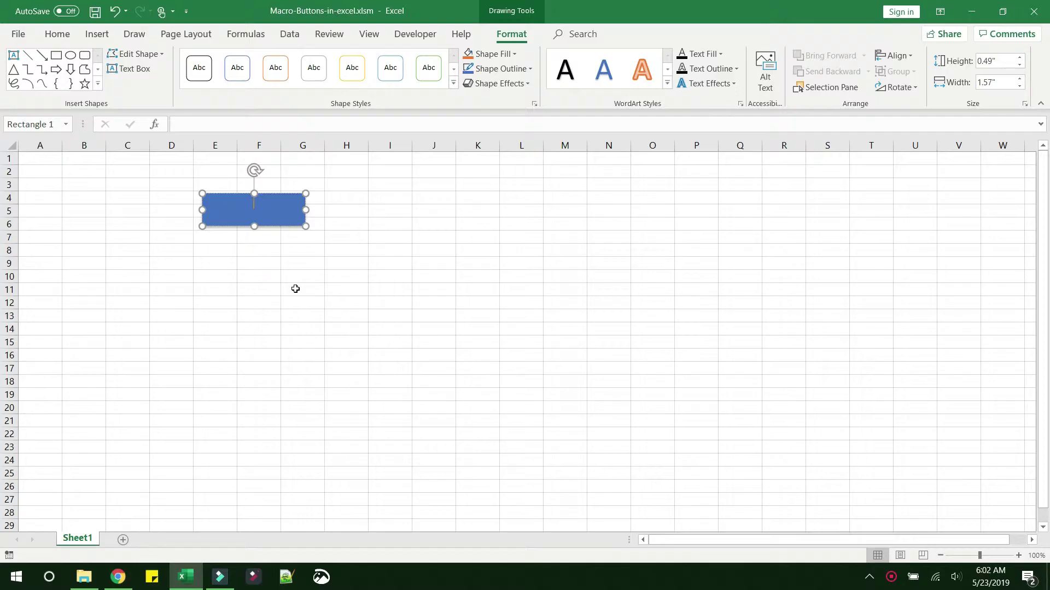
text(Click Me!)
click(296, 288)
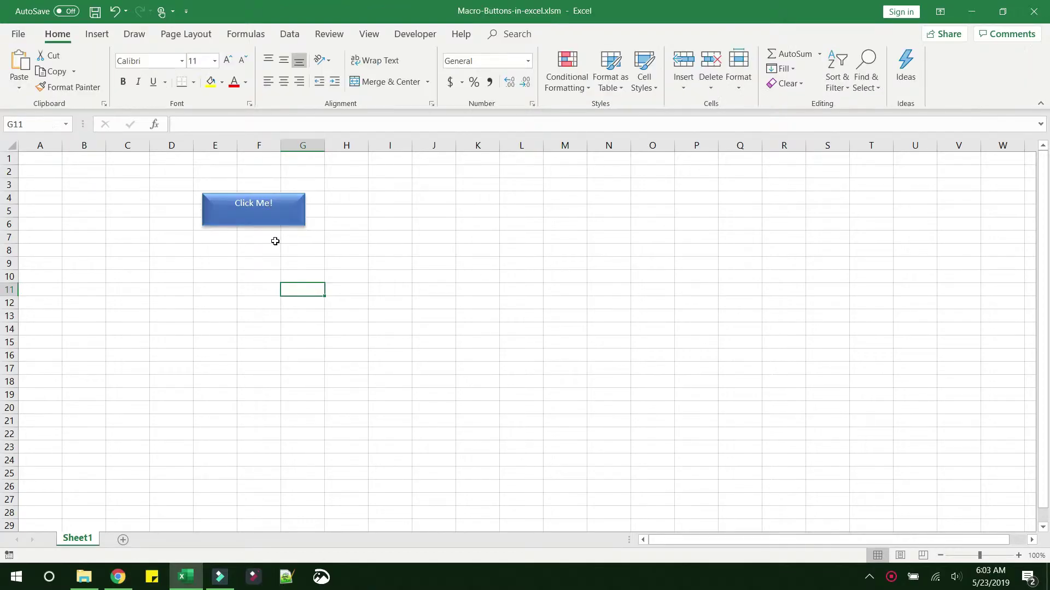
click(265, 216)
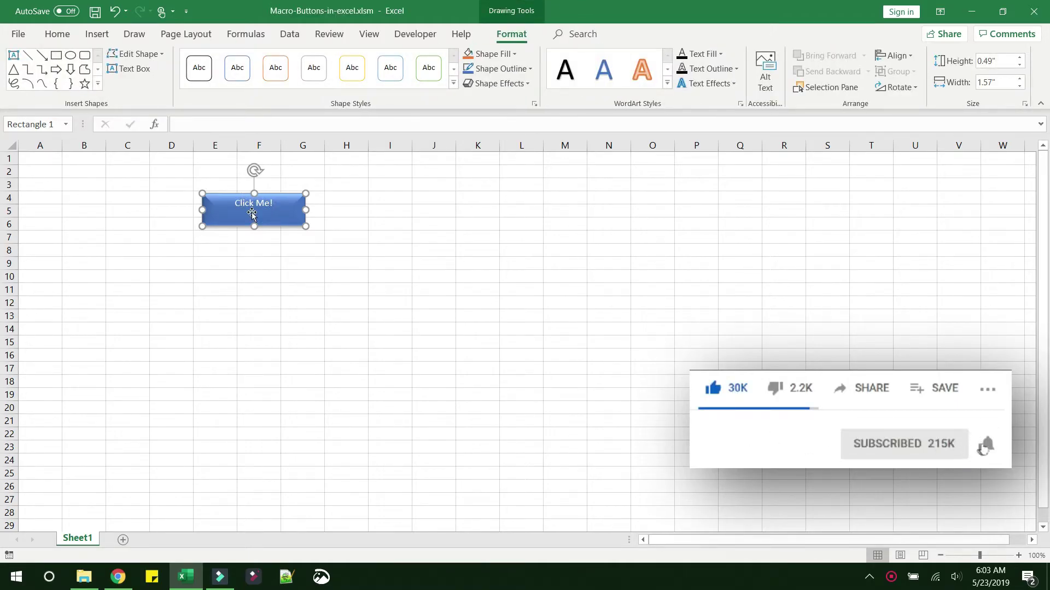
Step: Set the rectangle's text box vertical alignment to Middle in Format Shape
right_click(253, 213)
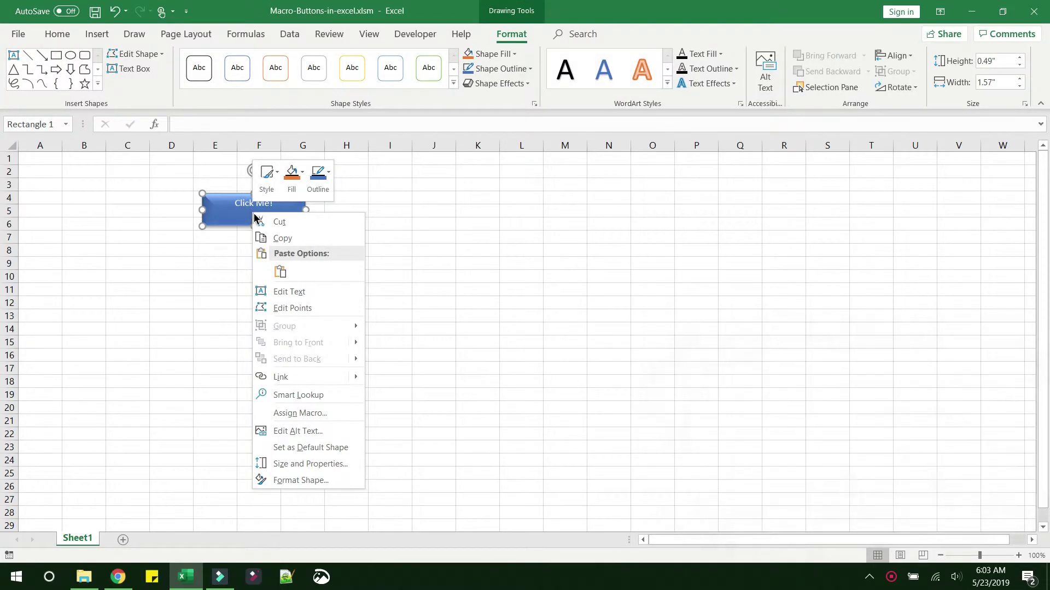
click(300, 480)
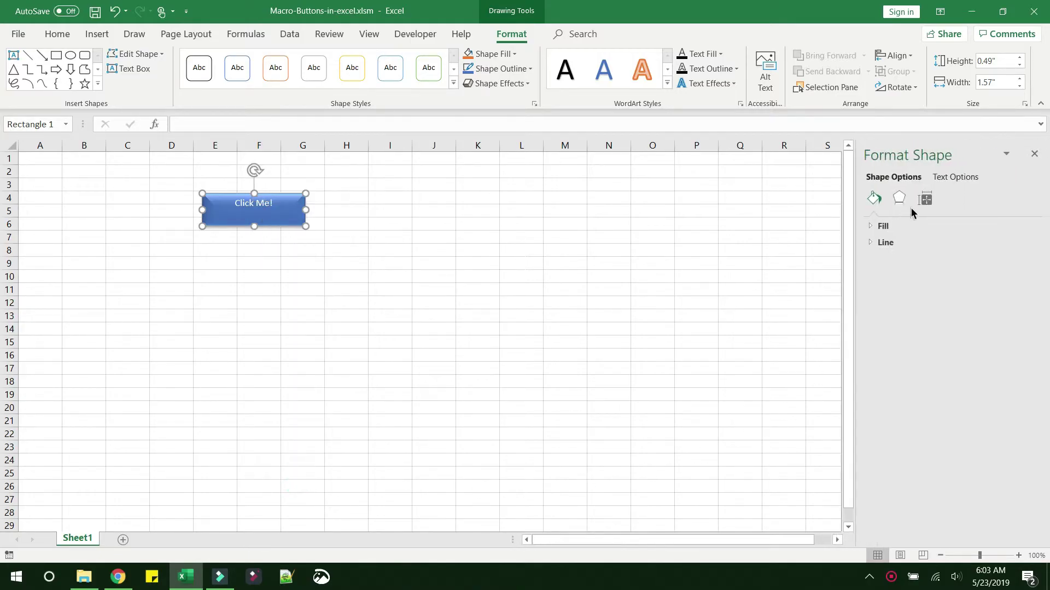
click(927, 202)
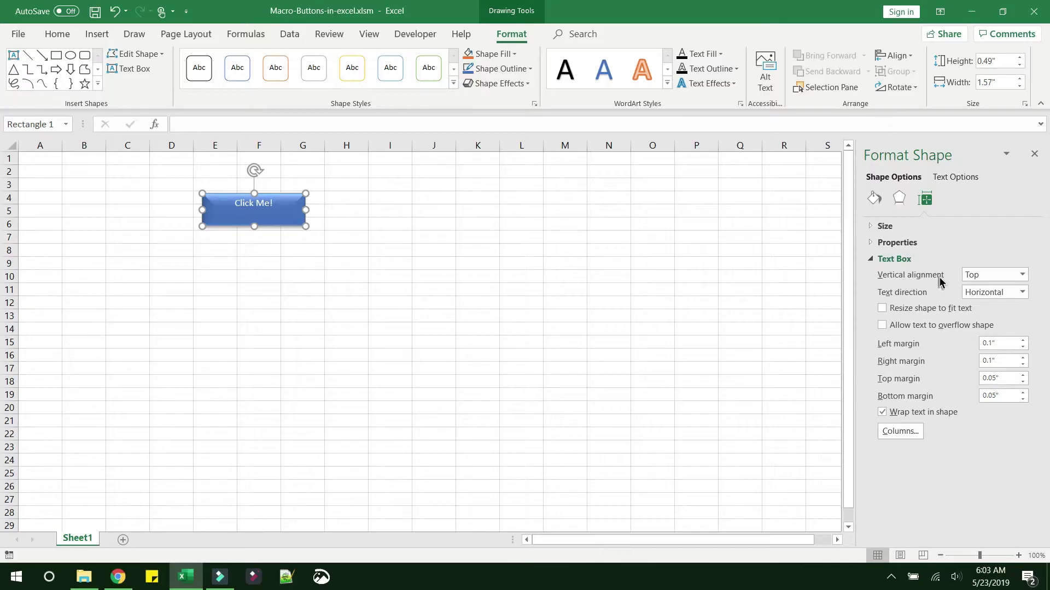
click(983, 280)
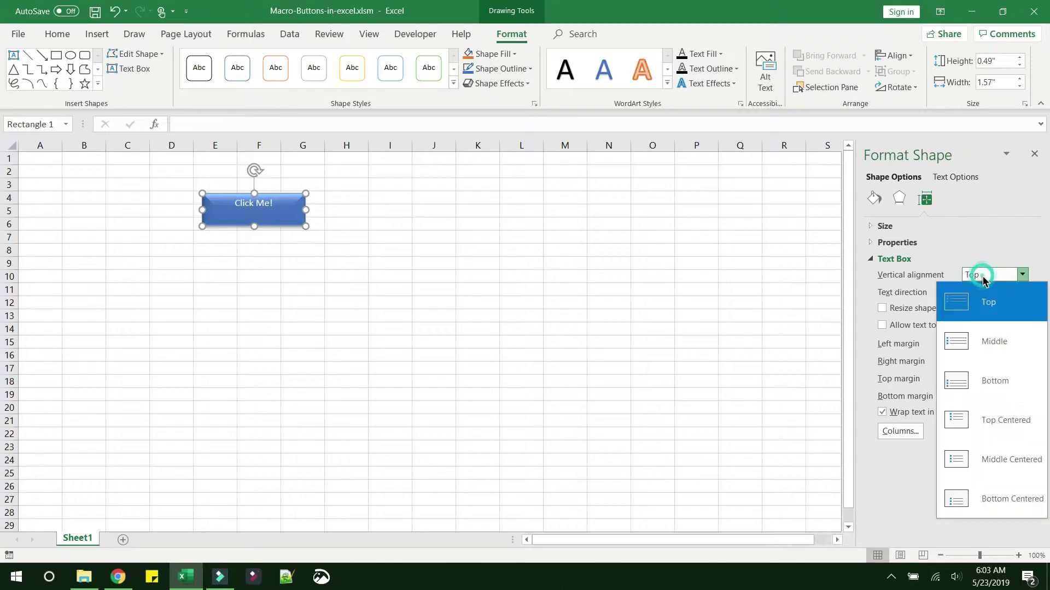
click(981, 351)
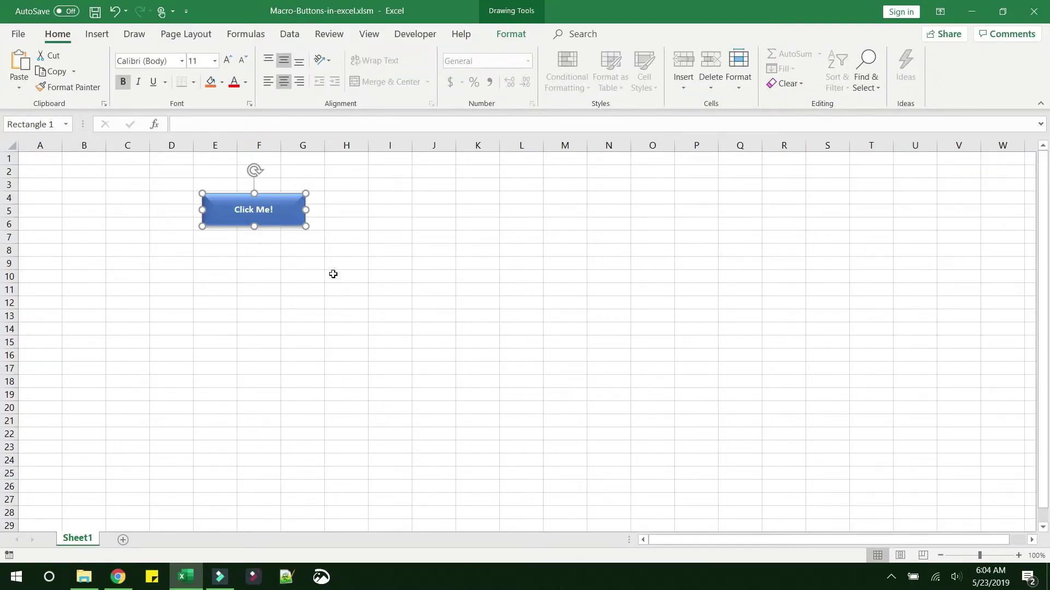
Step: Assign the HelloWorld macro to the Click Me! rectangle
right_click(282, 211)
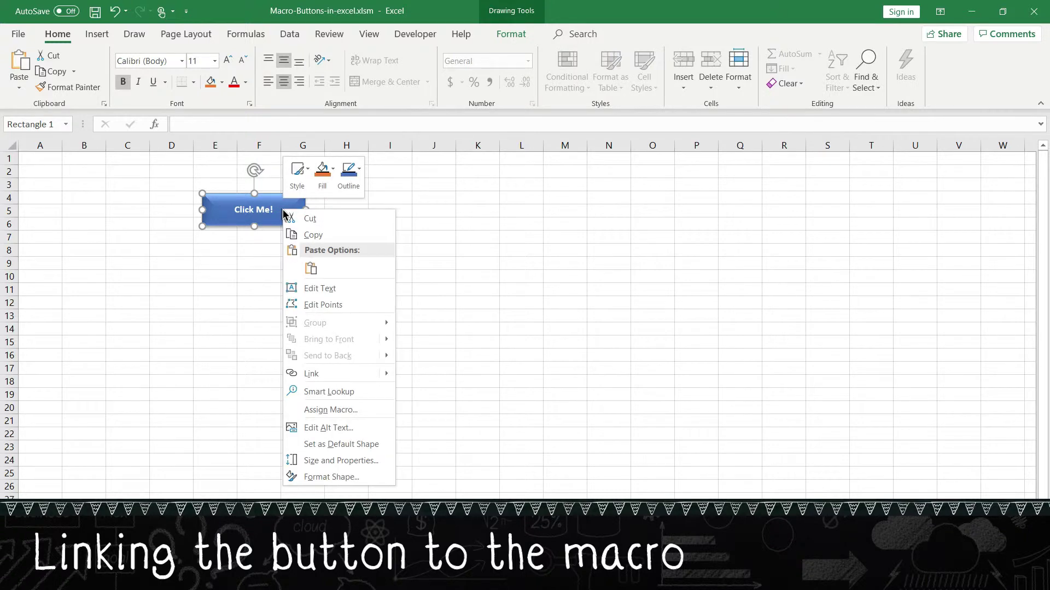
click(305, 411)
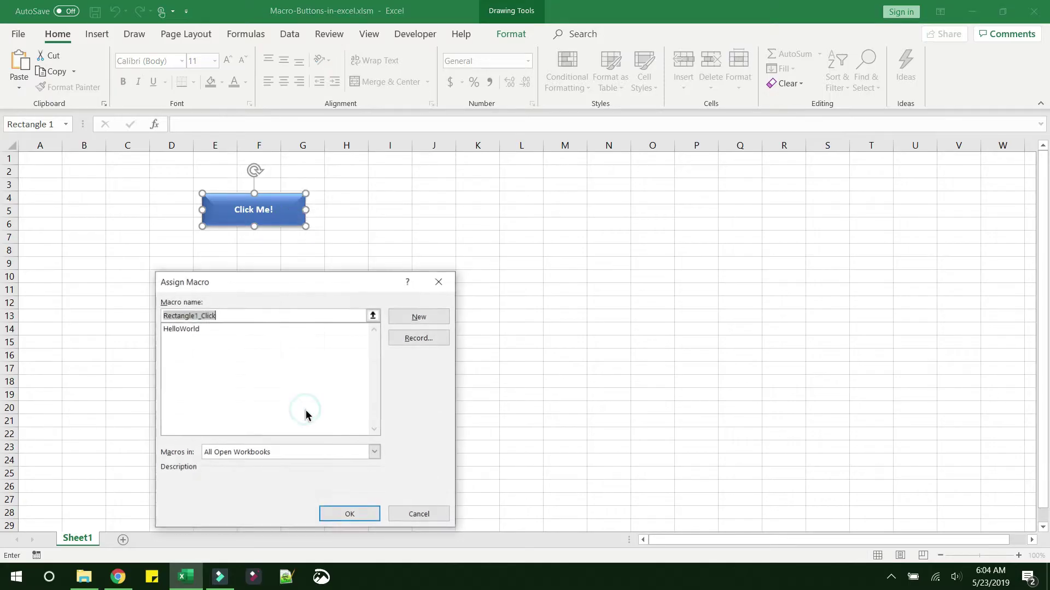
click(192, 328)
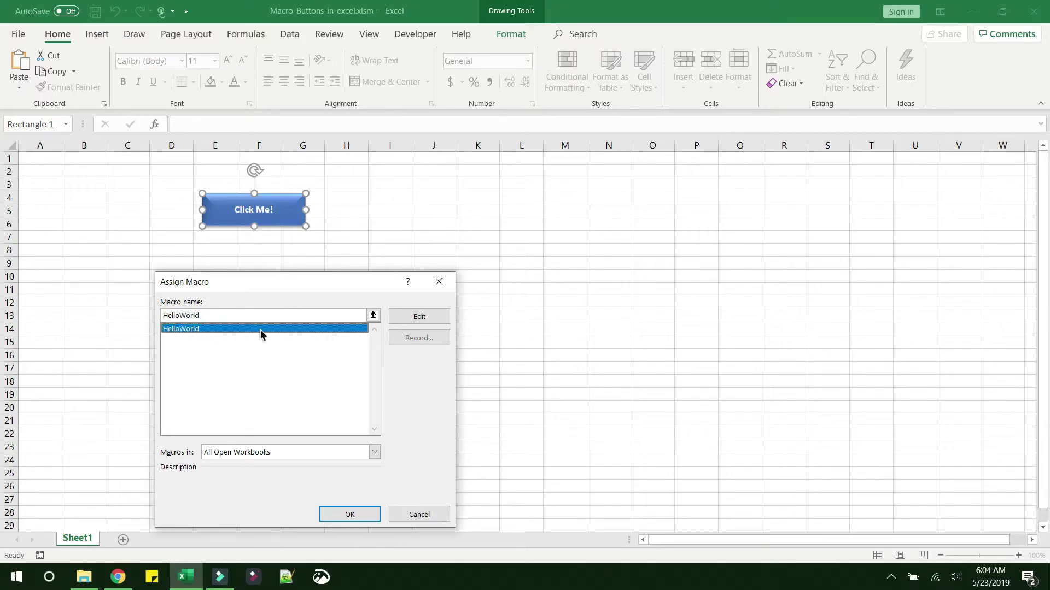
click(339, 511)
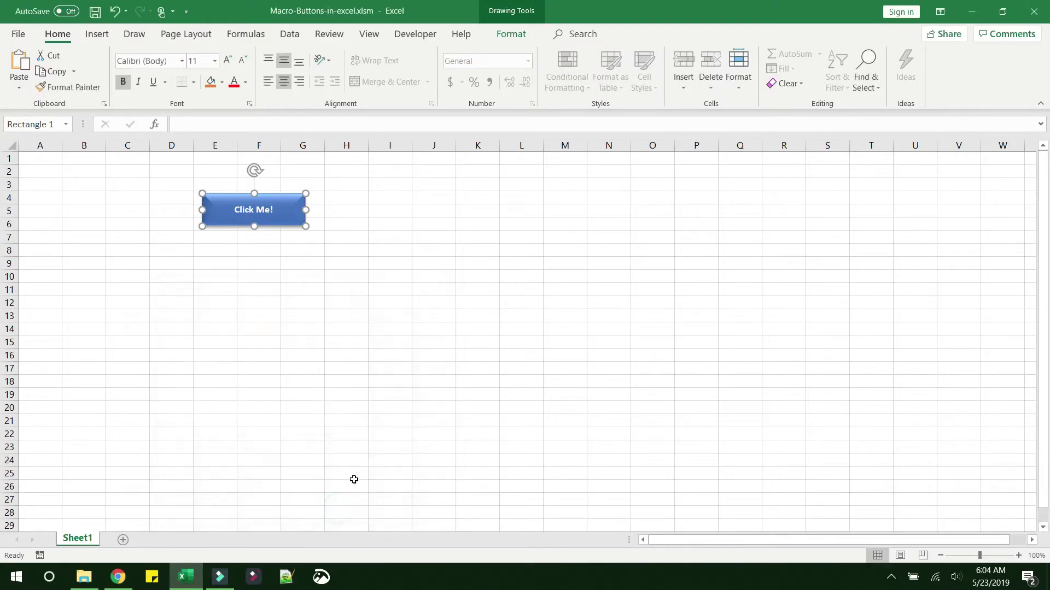
click(336, 269)
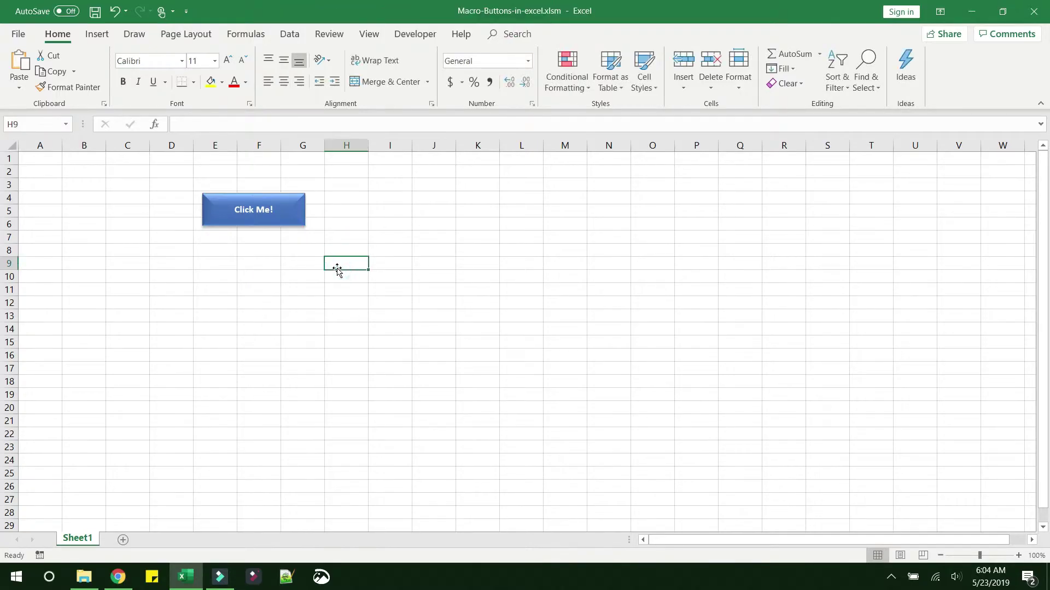
Step: Select the Click Me! shape without running it, then deselect it via cells F9 and F8
ctrl+click(244, 205)
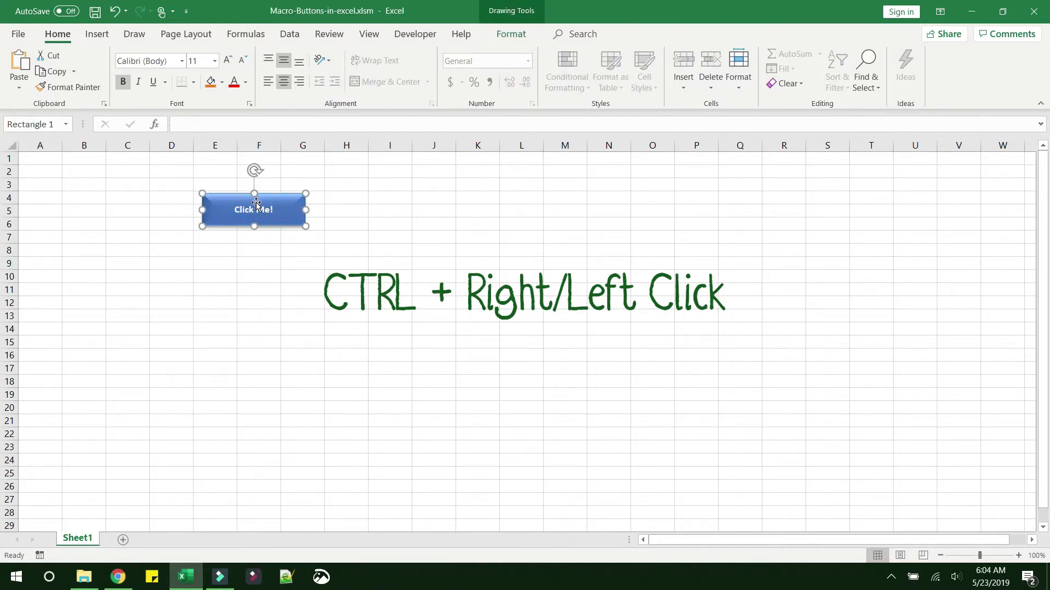
click(253, 261)
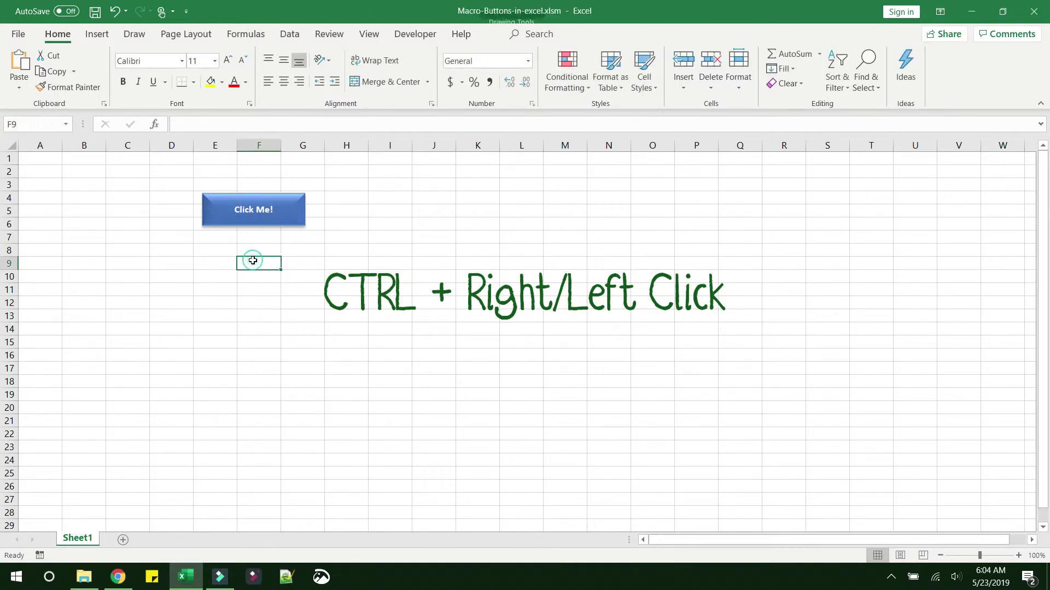
click(252, 221)
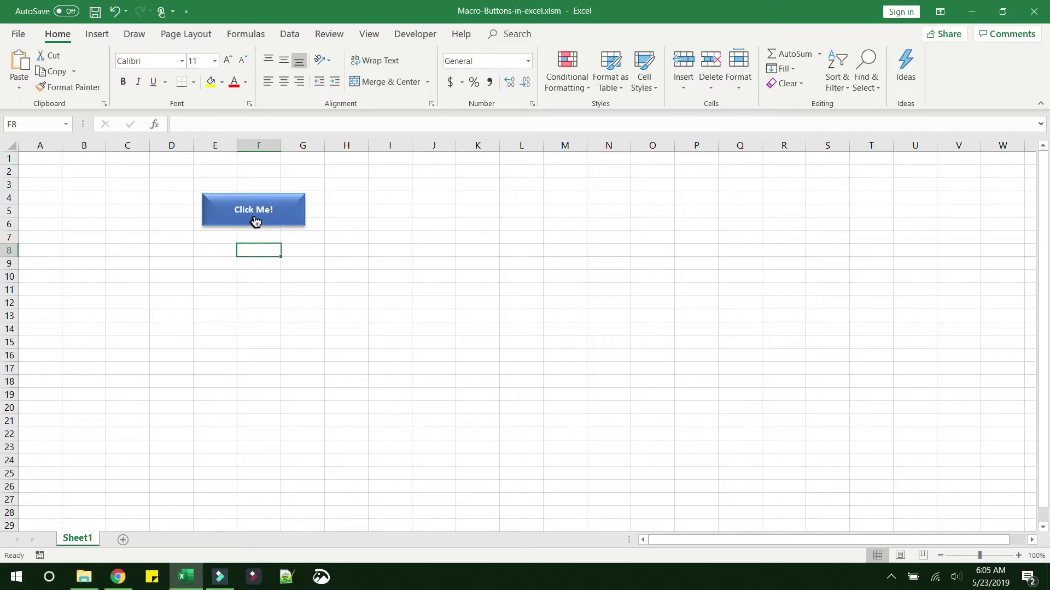
Step: Run the shape's HelloWorld macro, close the Hello World! message, and select H5
click(253, 216)
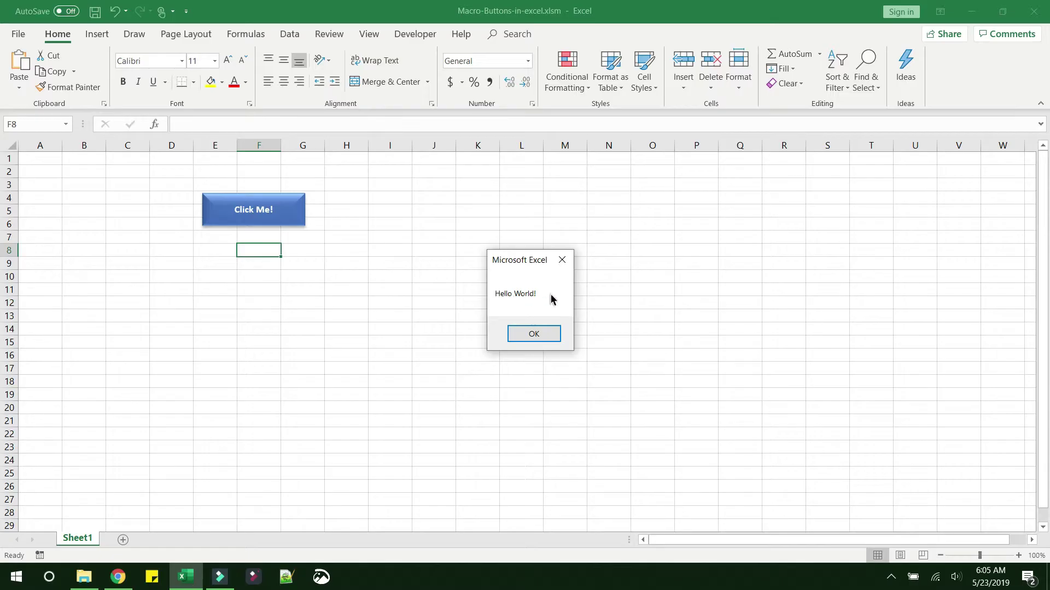
click(534, 336)
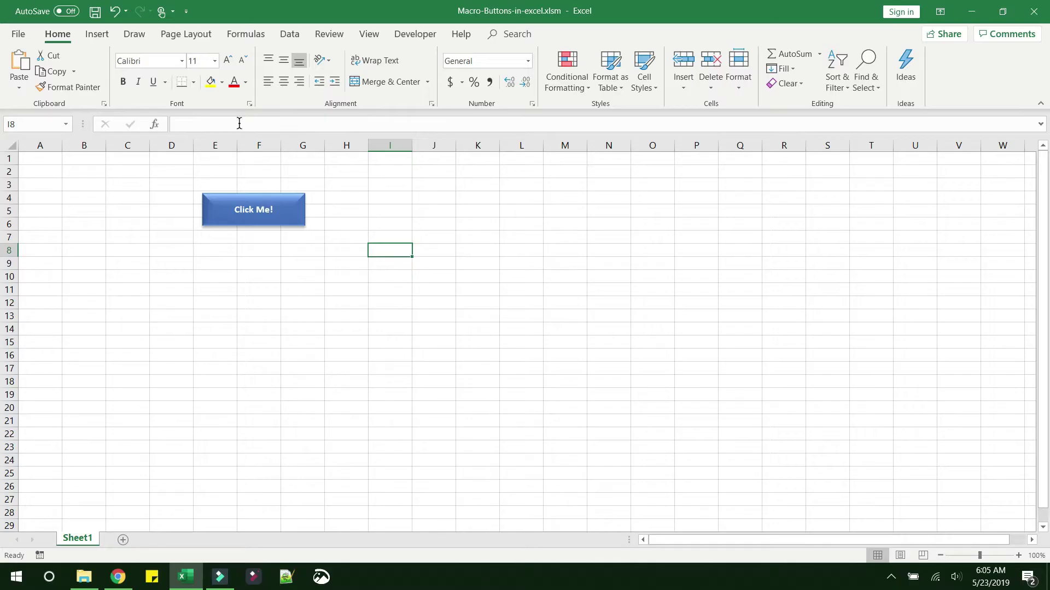
click(328, 208)
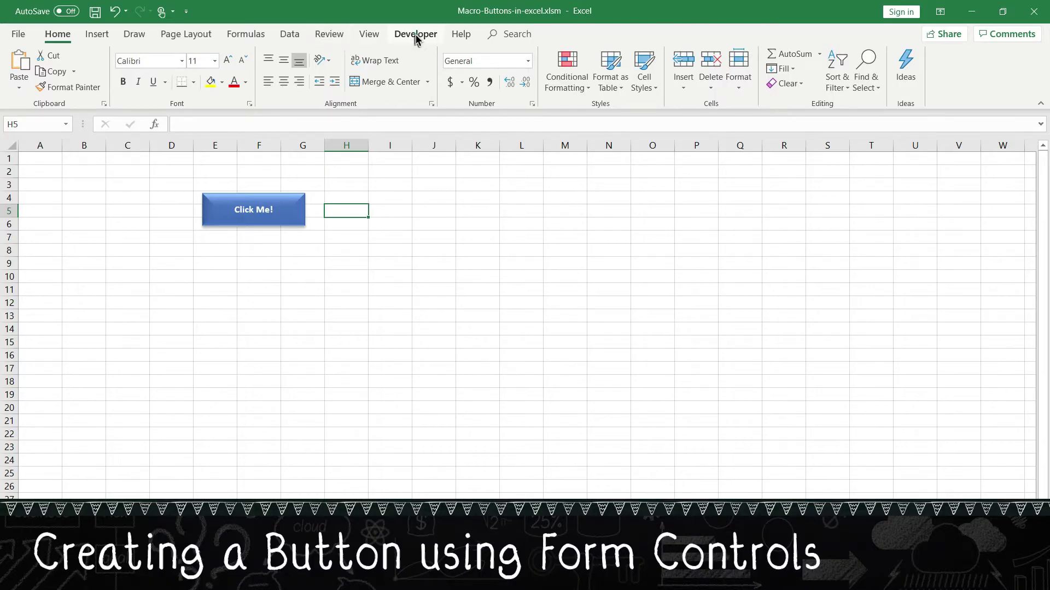
Step: Draw a Form Control button over J4:K6 and assign it the HelloWorld macro
click(416, 36)
click(294, 81)
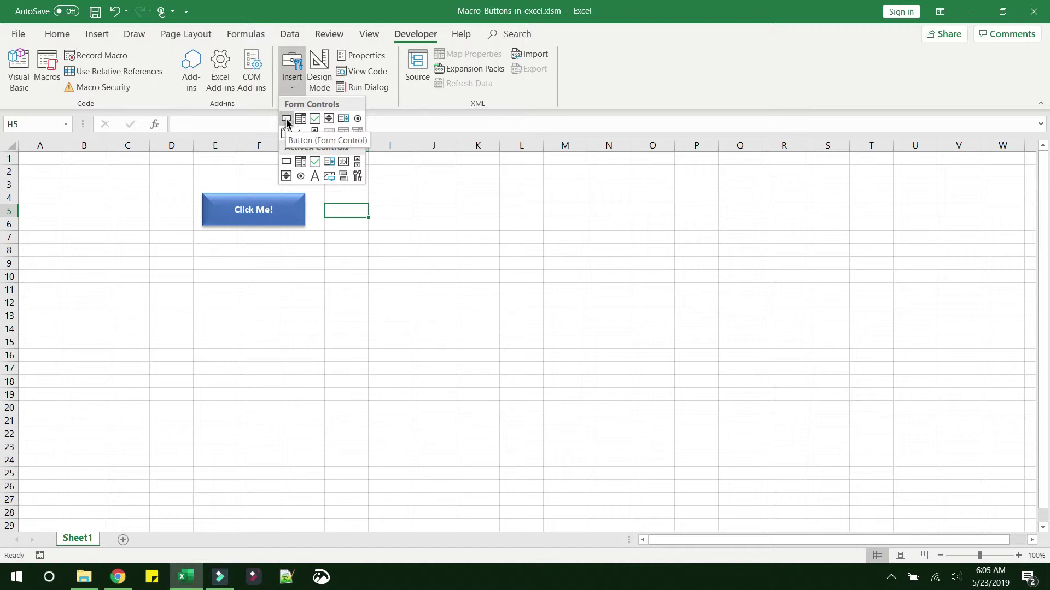
click(286, 119)
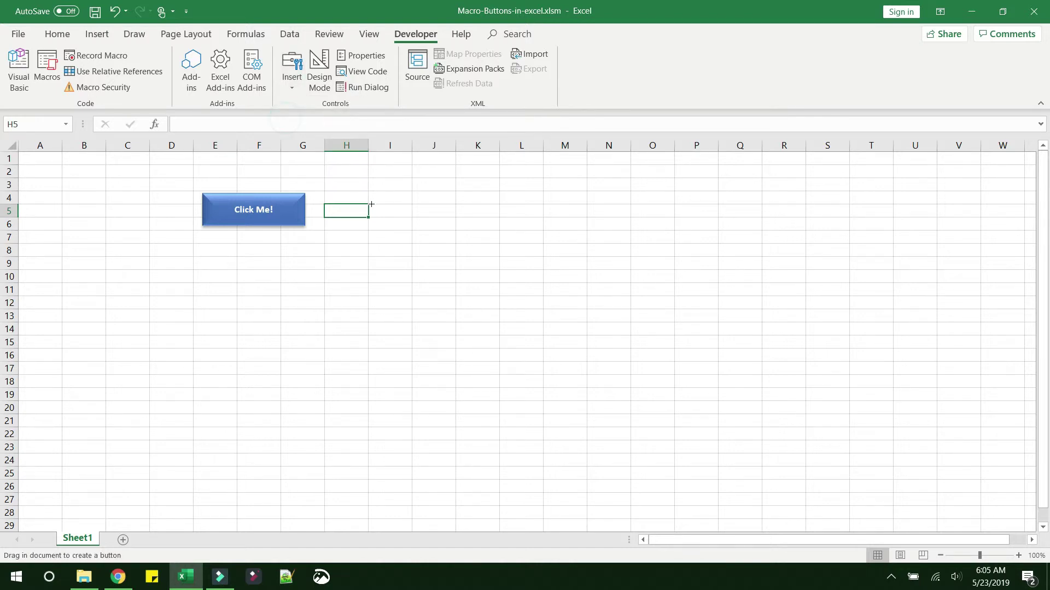
drag(414, 198, 512, 225)
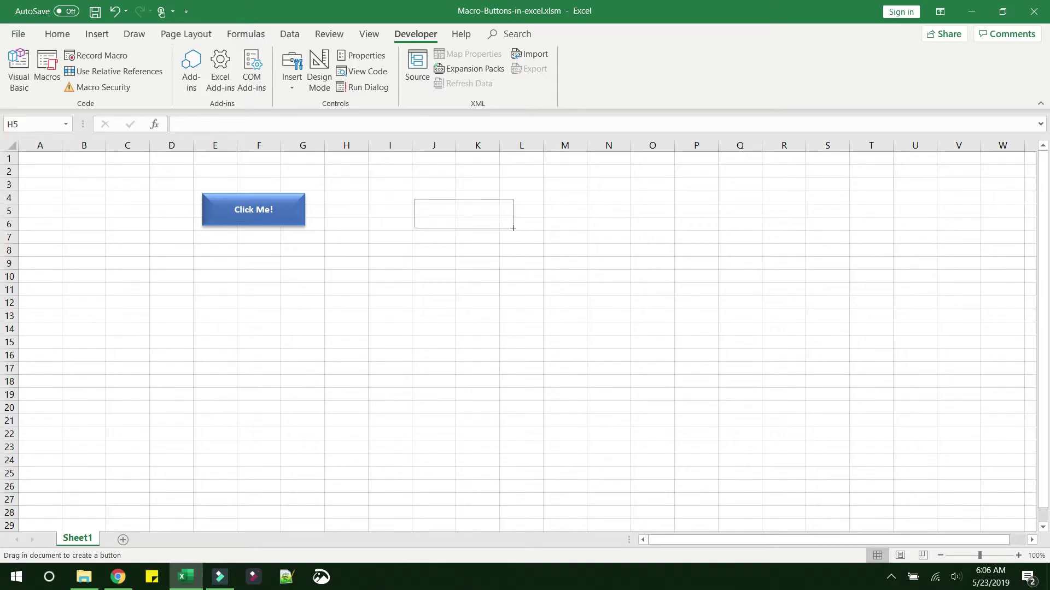
drag(512, 228, 511, 227)
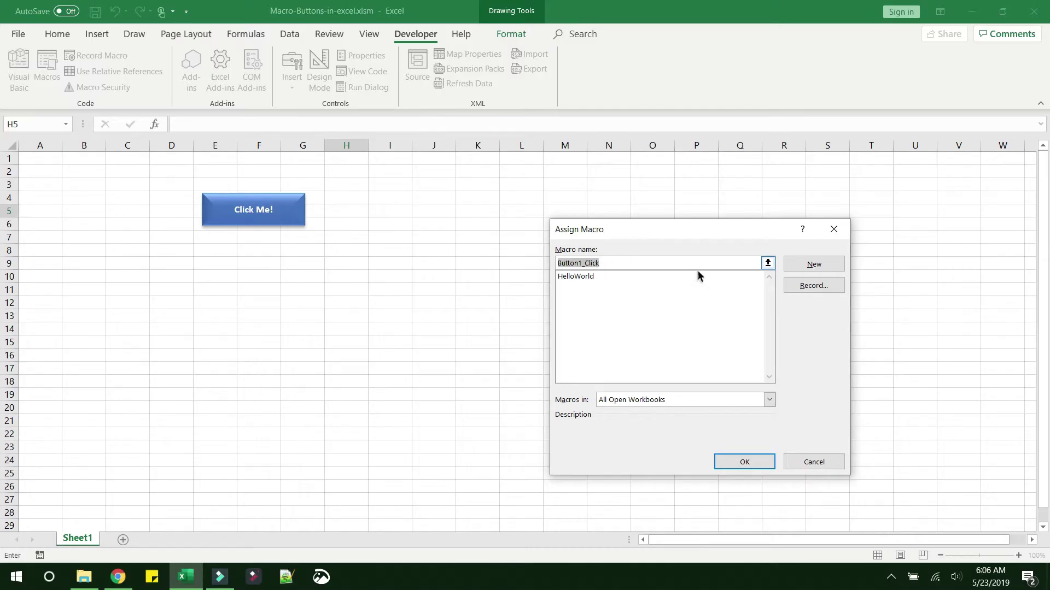
click(578, 278)
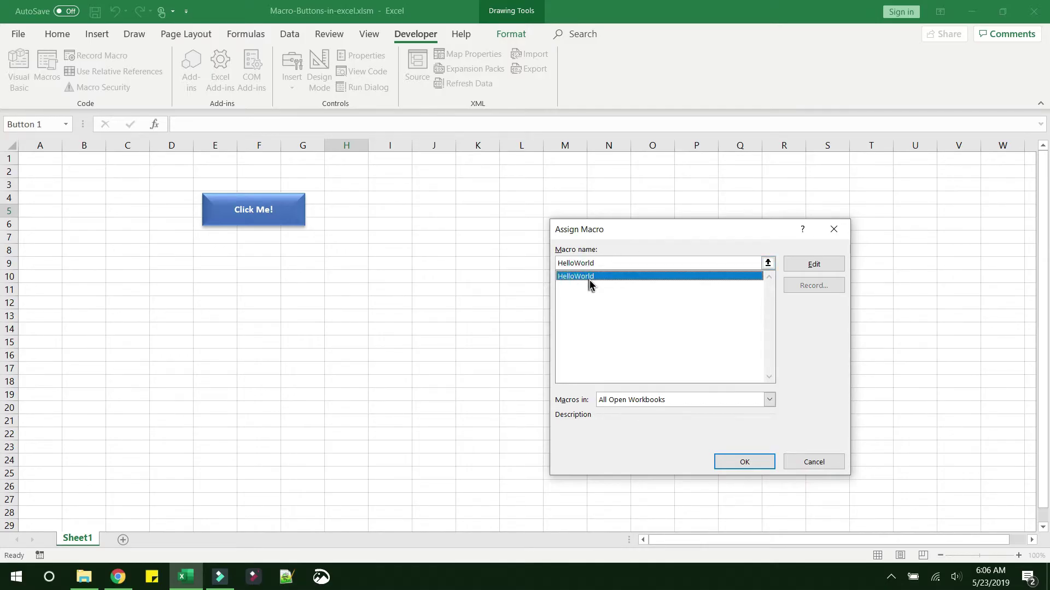
click(729, 463)
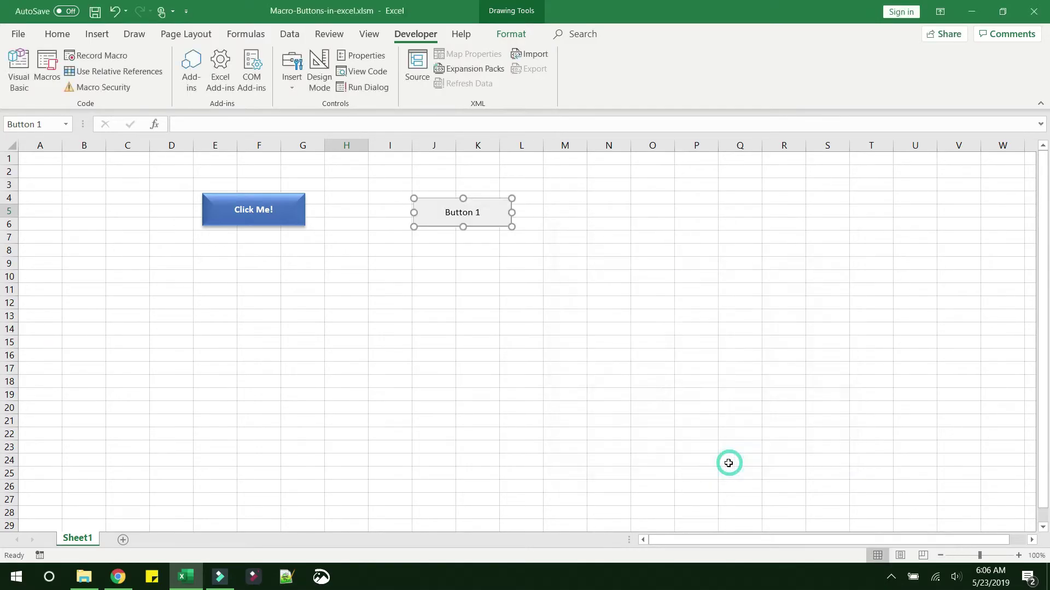
Step: Replace the form button's 'Button 1' label with 'Click Me!'
right_click(488, 215)
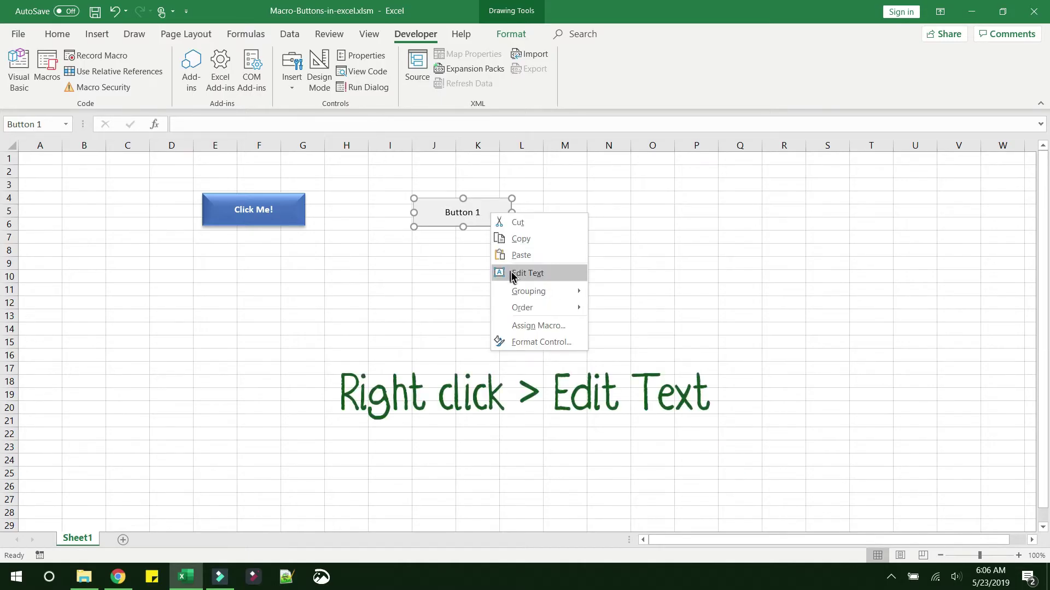
click(512, 273)
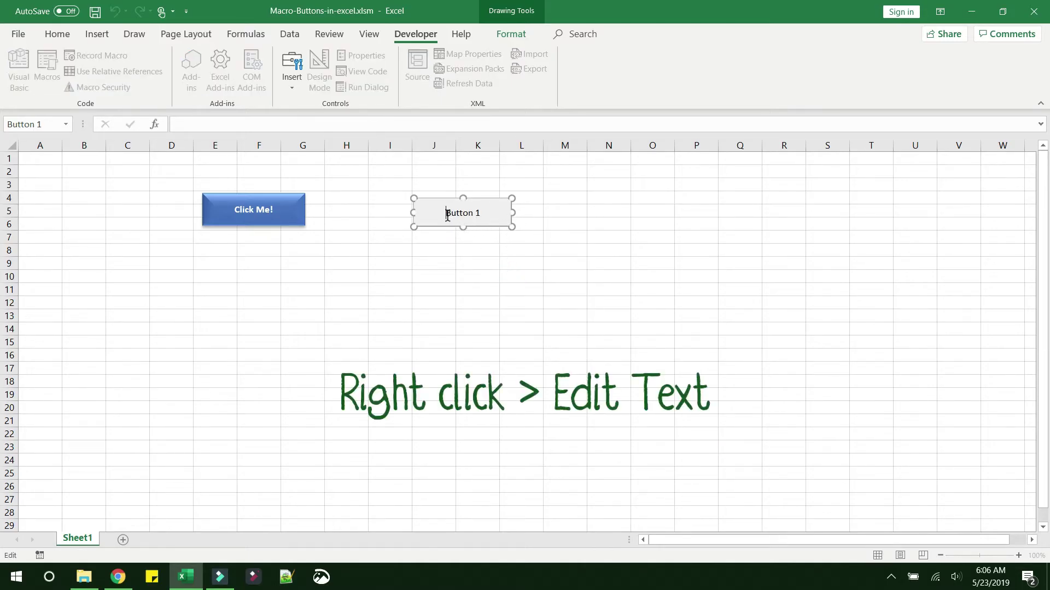
drag(447, 213, 489, 214)
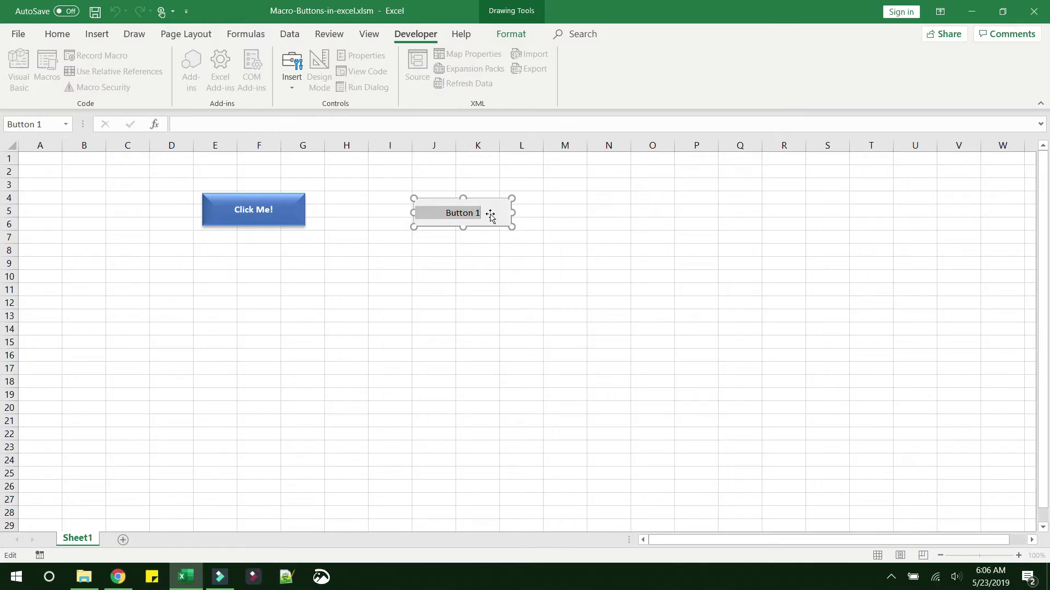
text(Click M)
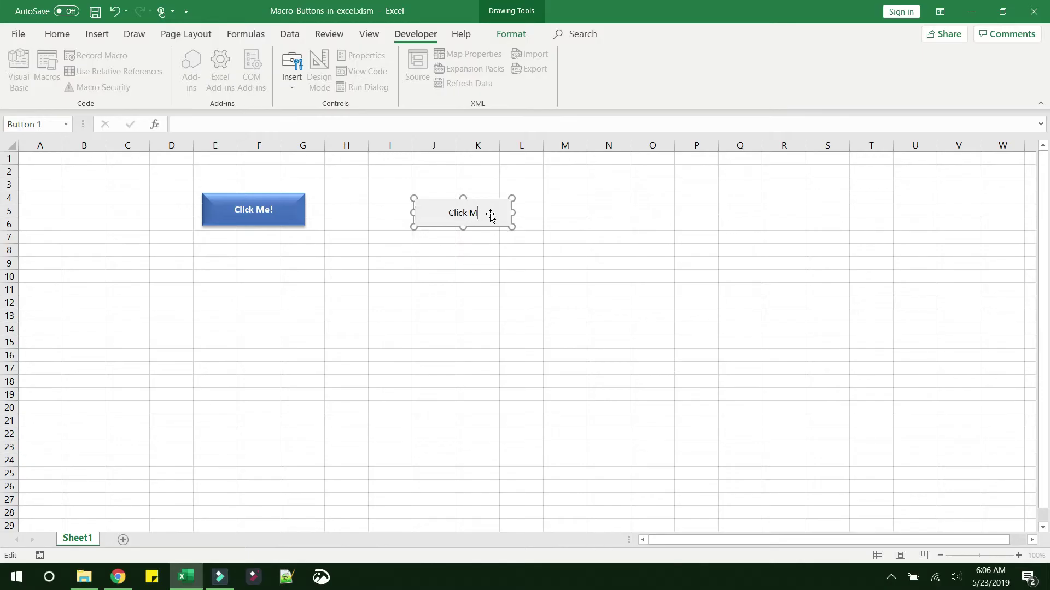
text(e!)
click(477, 249)
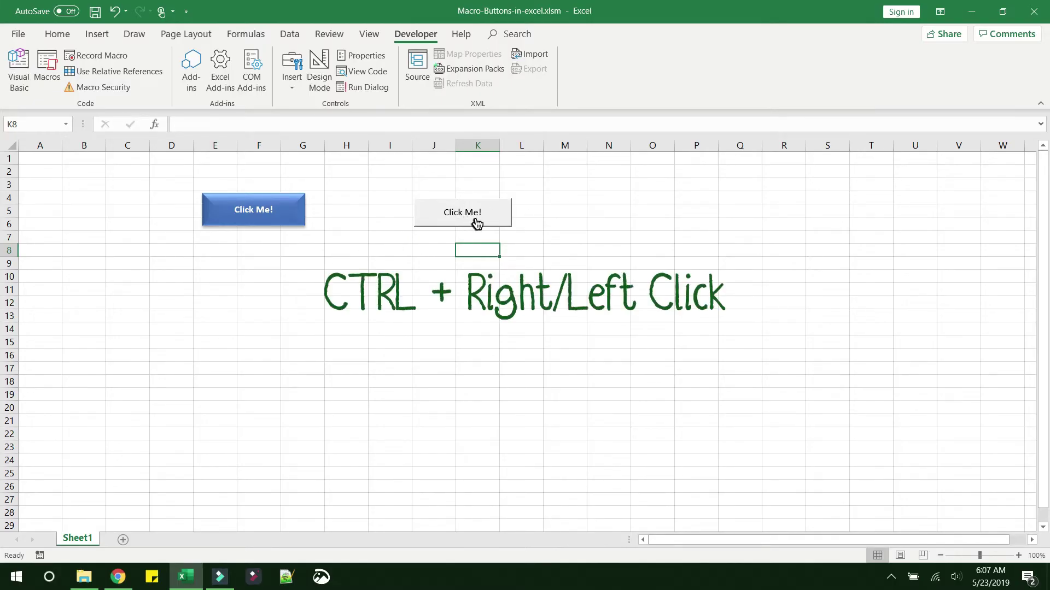
ctrl+click(476, 218)
click(497, 255)
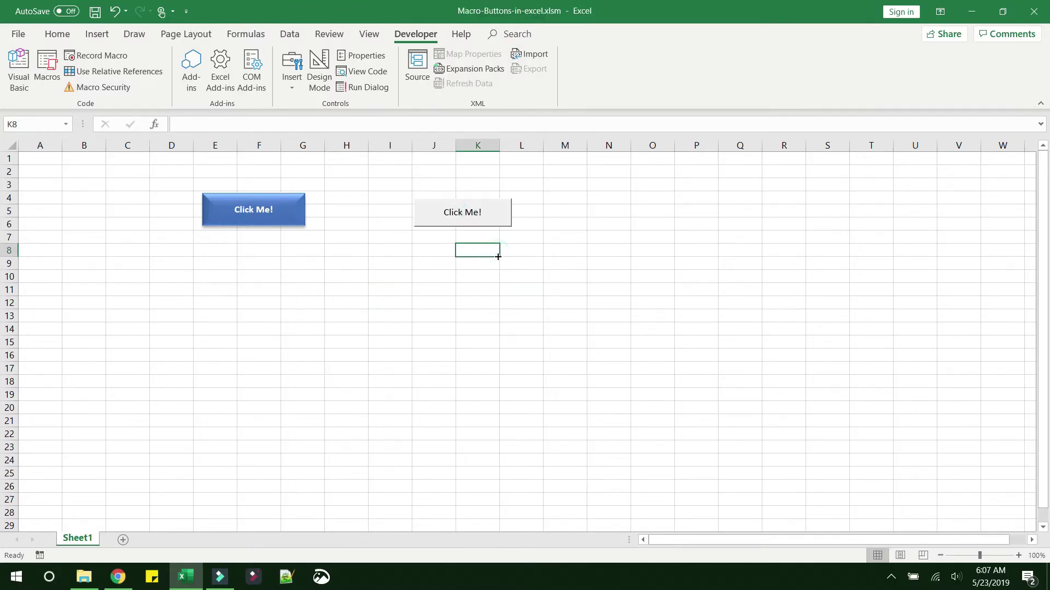
click(459, 218)
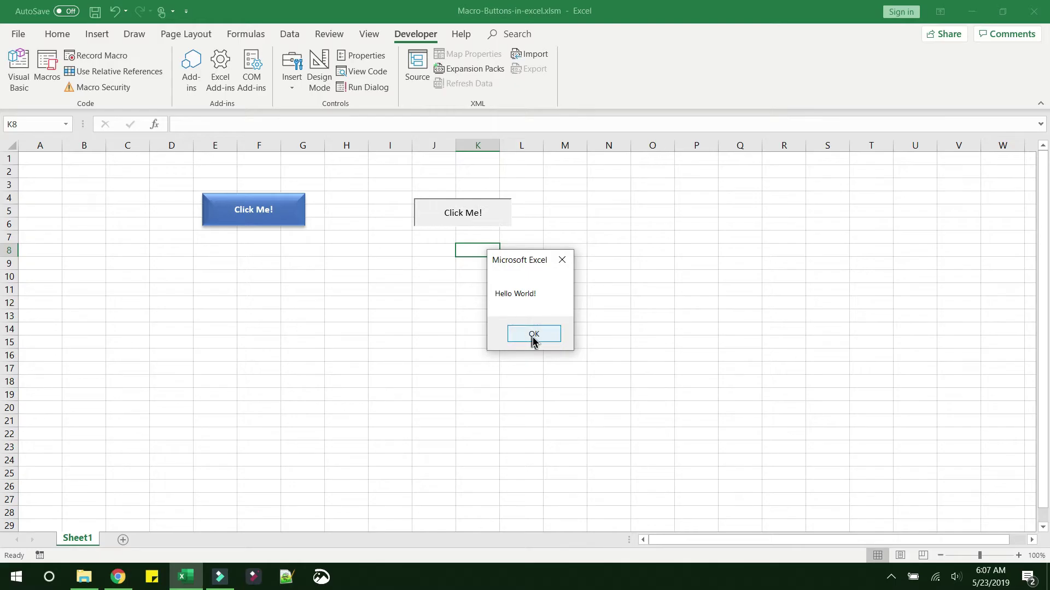
click(534, 334)
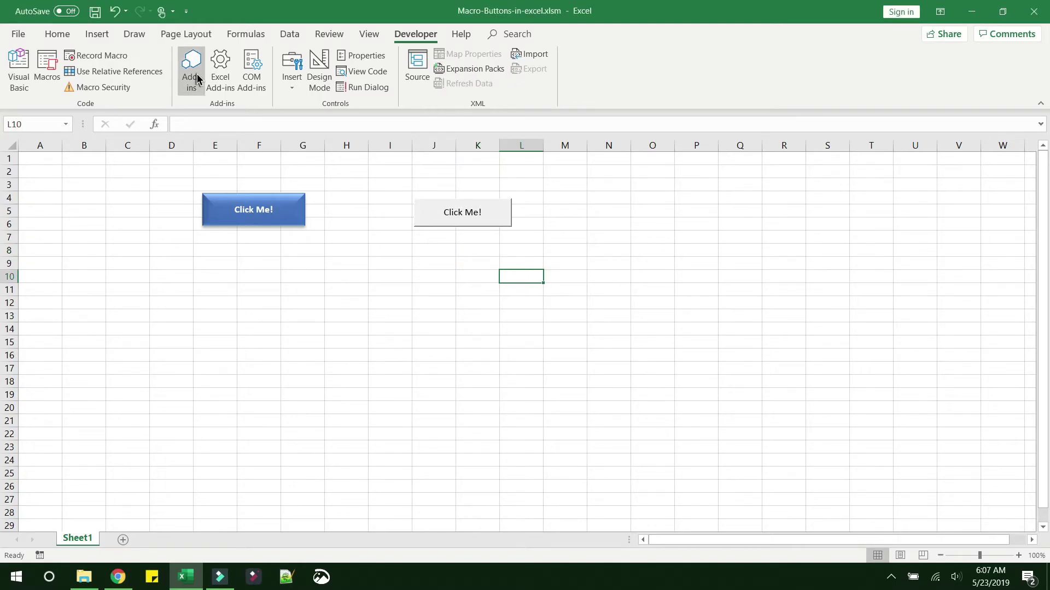
Step: Browse the Developer Insert controls, picking the ActiveX command button, then reopen the list
click(299, 73)
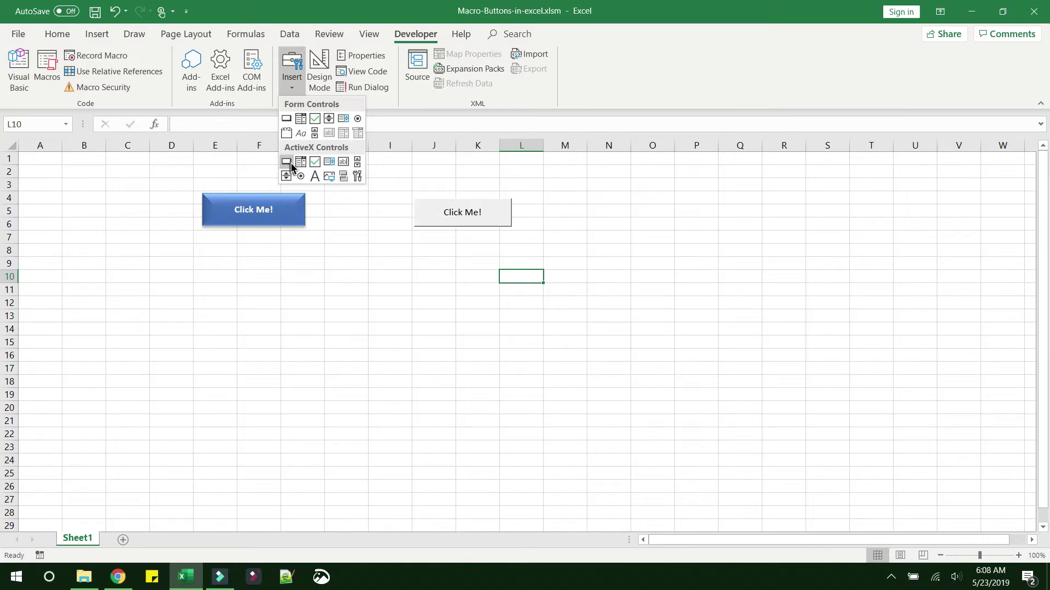
click(290, 164)
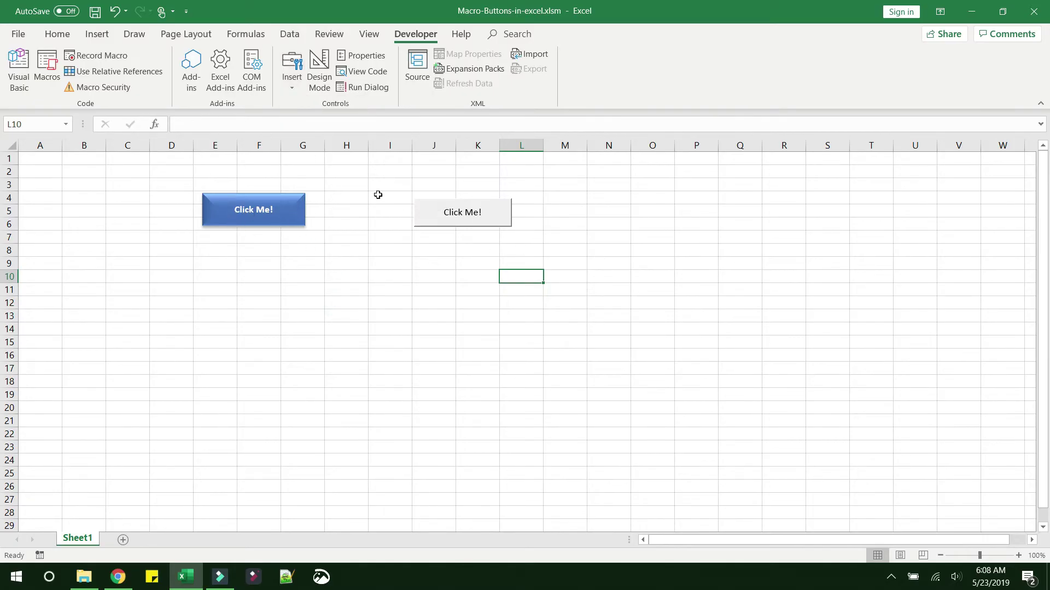
click(291, 79)
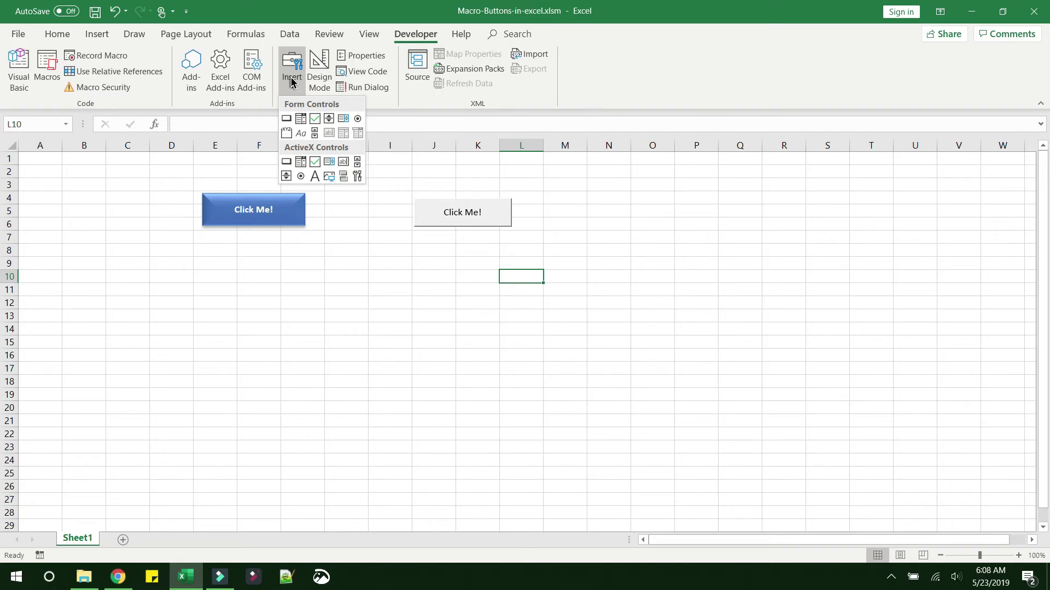
Step: Choose Button (Form Control) from the Insert controls gallery, closing the gallery
click(286, 118)
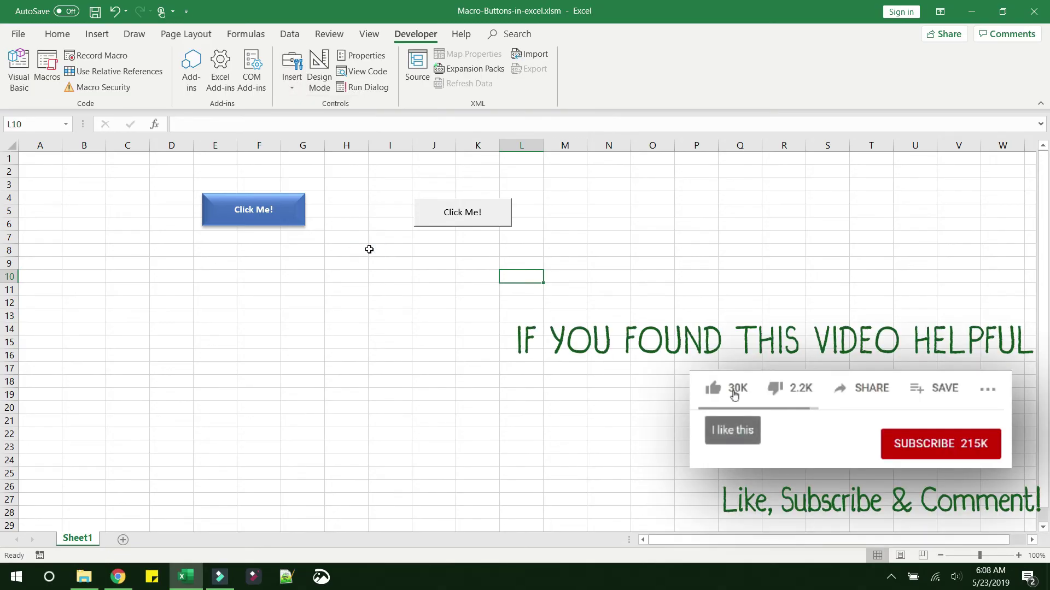